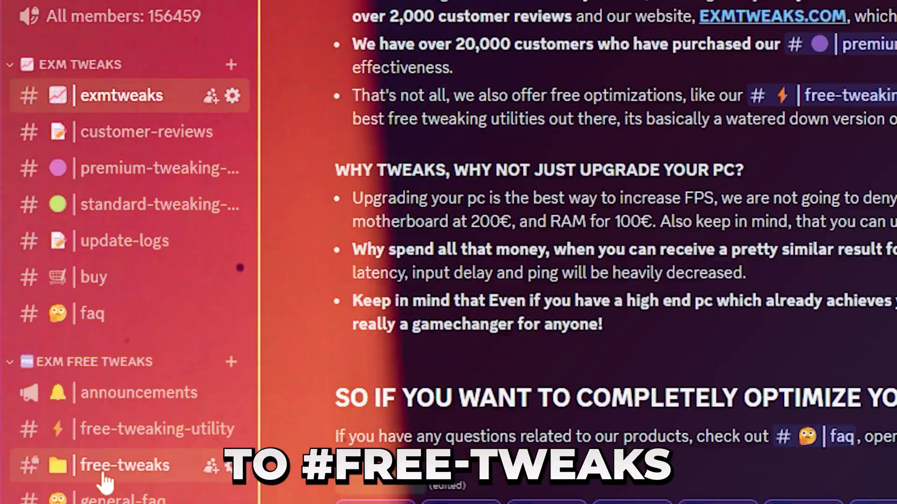
# - Open the #free-tweaks channel with the EXM Free Network Utility V2 post and download link
pyautogui.click(98, 464)
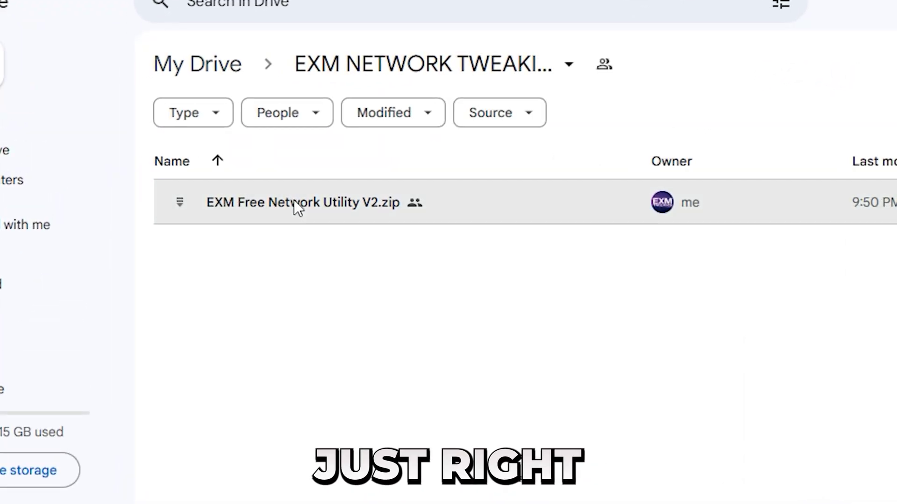
# - Download EXM Free Network Utility V2.zip from the Google Drive folder
pyautogui.rightClick(193, 171)
pyautogui.click(347, 273)
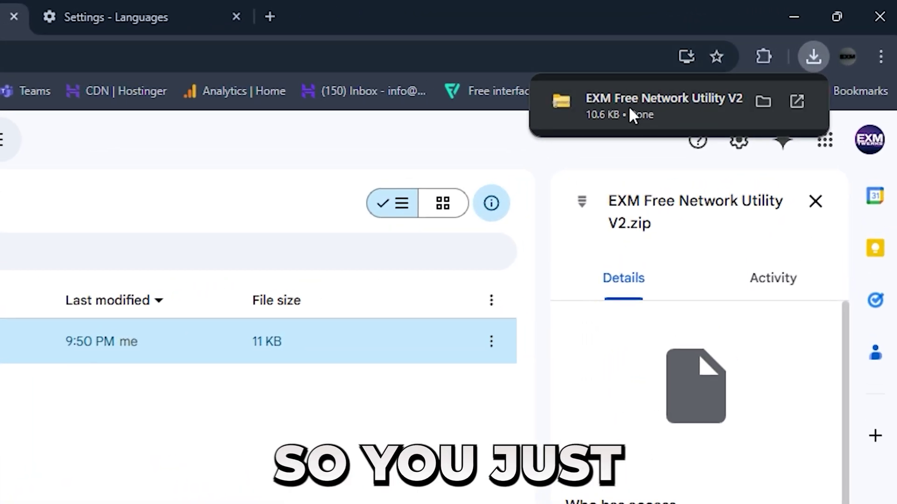
# - Extract the zip so EXM Free Network Utility V2.bat sits on the desktop, then close Explorer
pyautogui.click(624, 103)
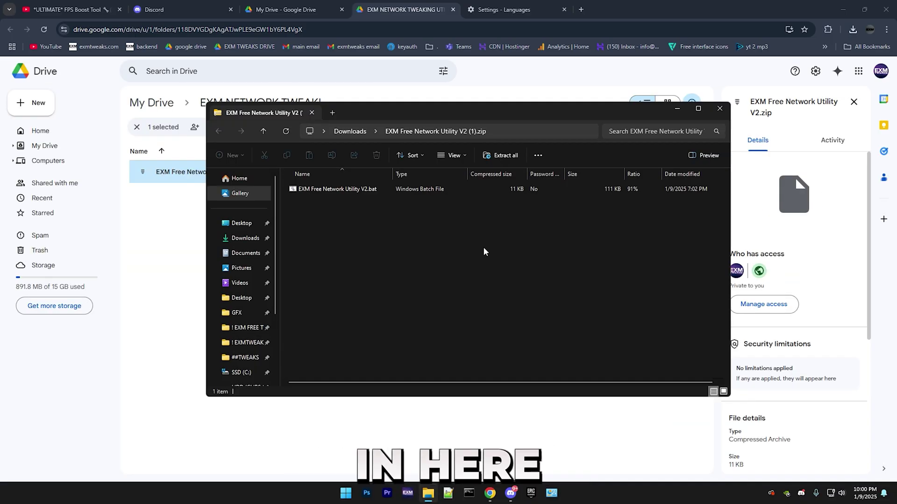
pyautogui.click(504, 156)
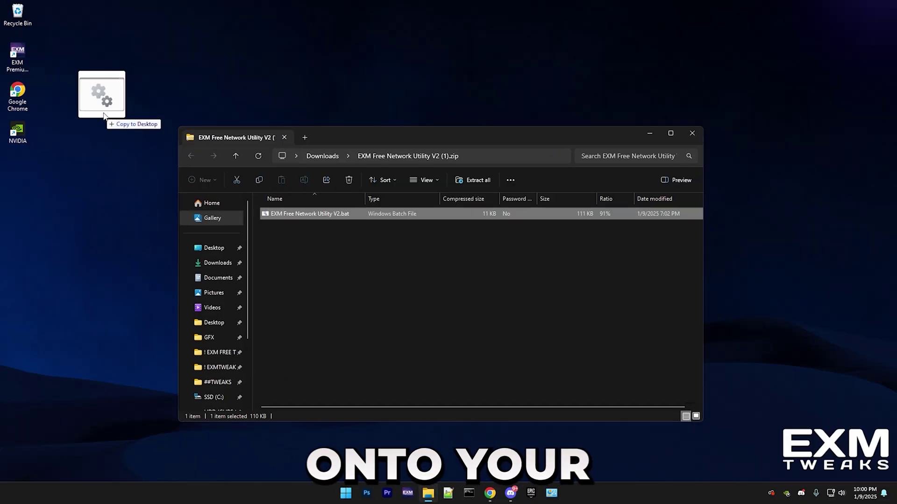
pyautogui.click(692, 134)
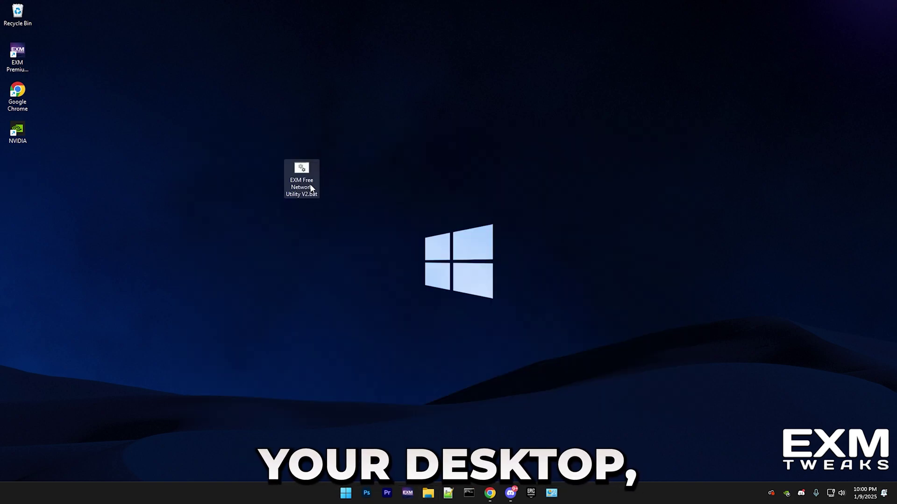
# - Run EXM Free Network Utility V2.bat, reviewing its code and allowing it past SmartScreen
pyautogui.rightClick(302, 176)
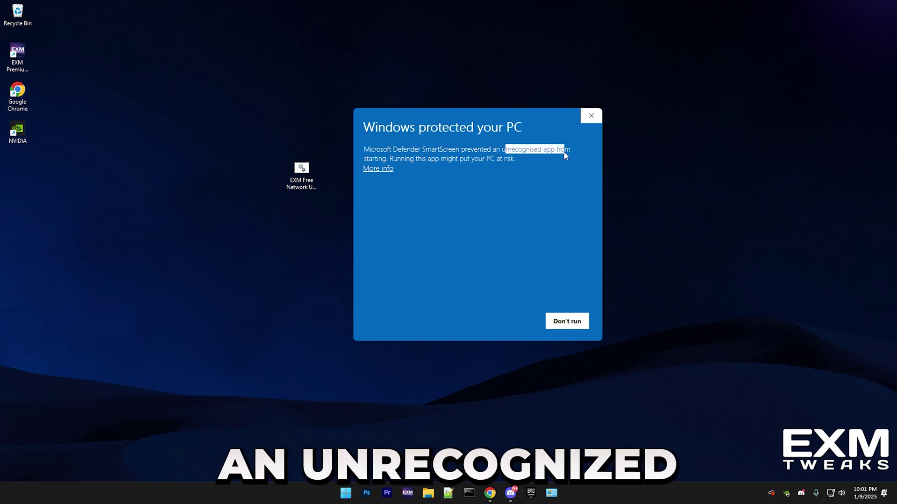
pyautogui.doubleClick(302, 180)
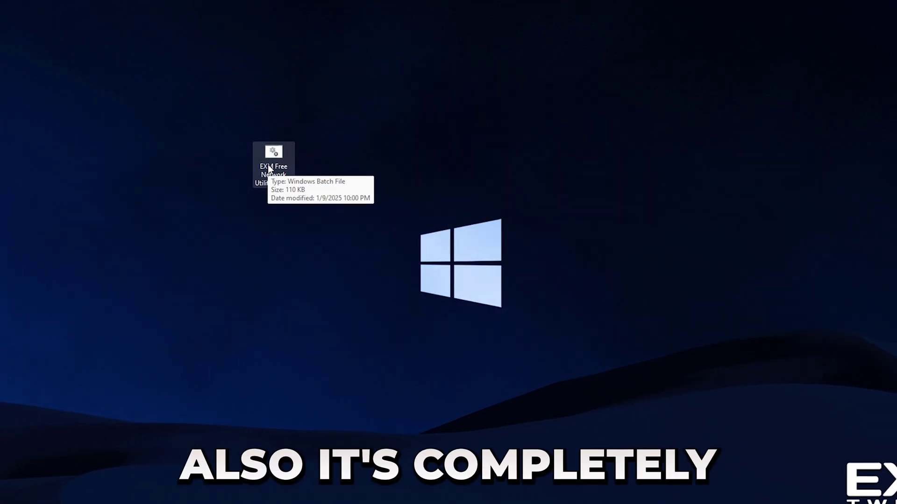
pyautogui.rightClick(269, 168)
pyautogui.click(315, 327)
pyautogui.scroll(-20, 264, 224)
pyautogui.scroll(-20, 264, 225)
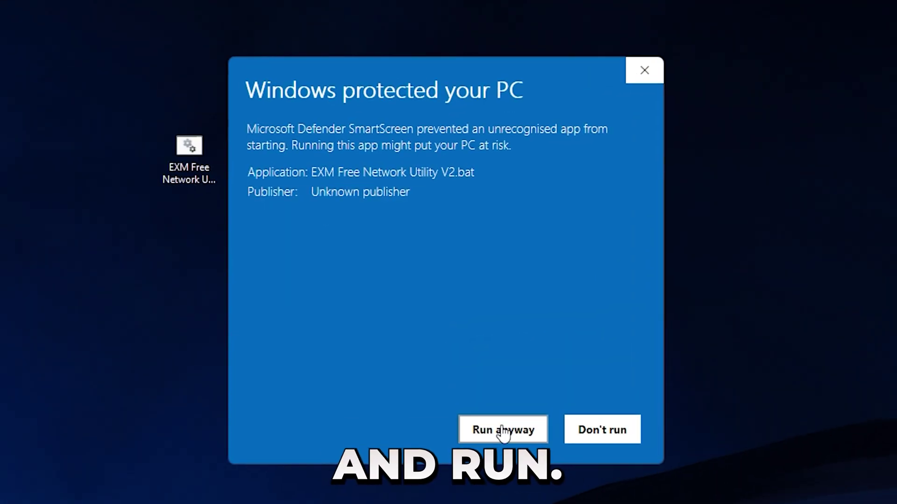
pyautogui.click(495, 393)
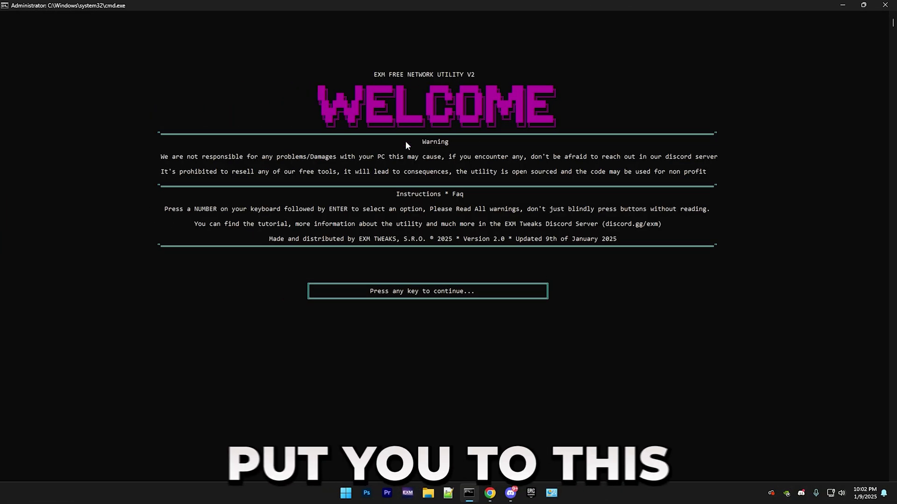
# - Get past the welcome screen and create a system restore point with option 1
pyautogui.press('Return')
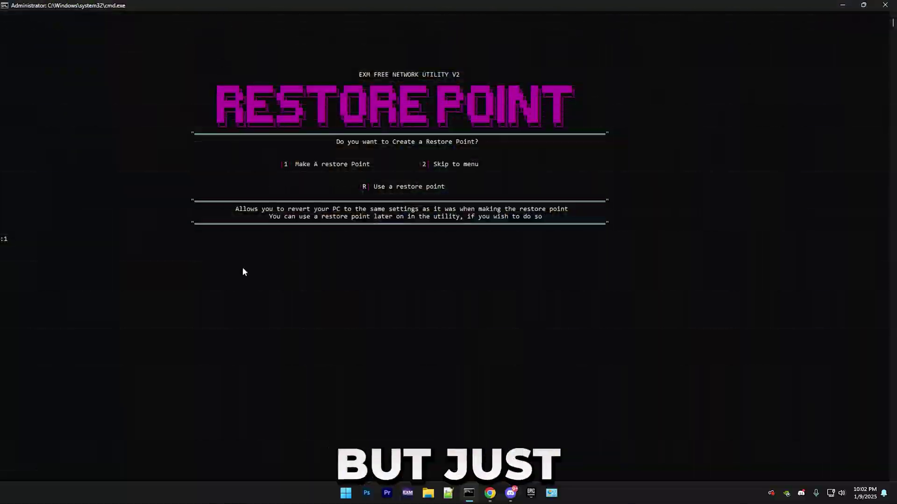
pyautogui.write('1')
pyautogui.press('Return')
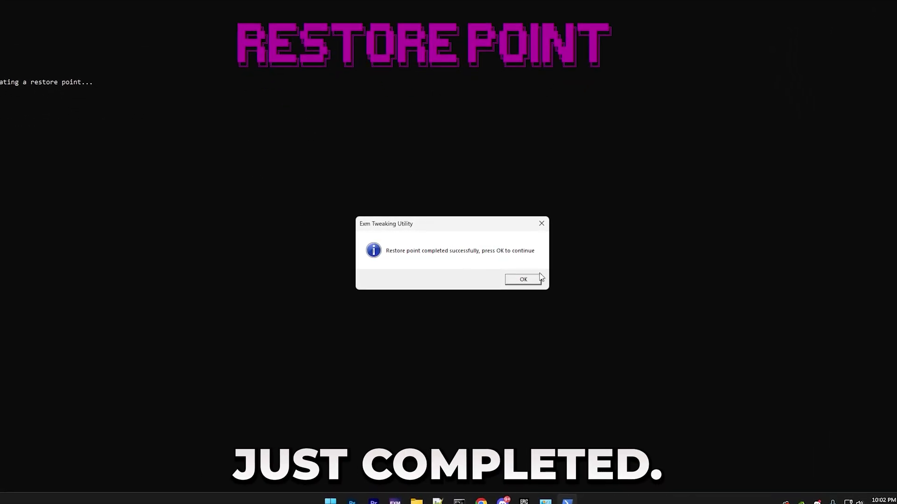
pyautogui.click(537, 279)
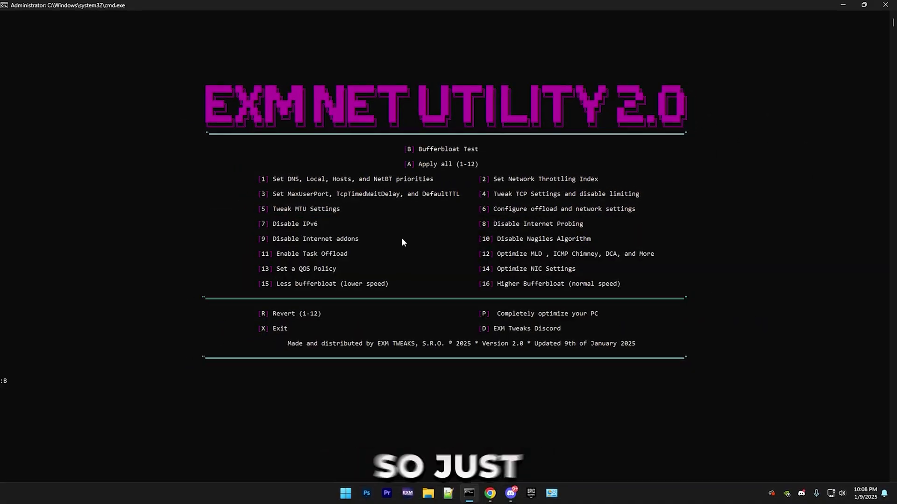
# - Launch the Waveform bufferbloat test with option B and start it
pyautogui.press('b')
pyautogui.scroll(-3, 453, 176)
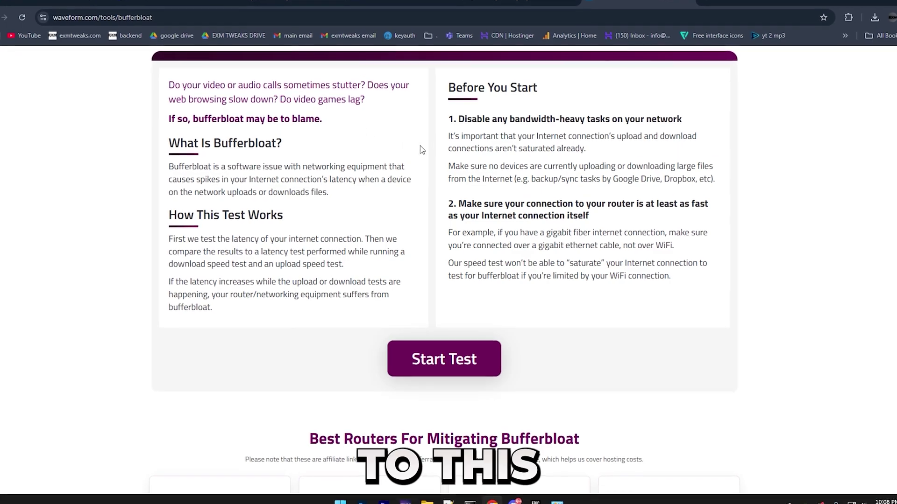
pyautogui.click(460, 363)
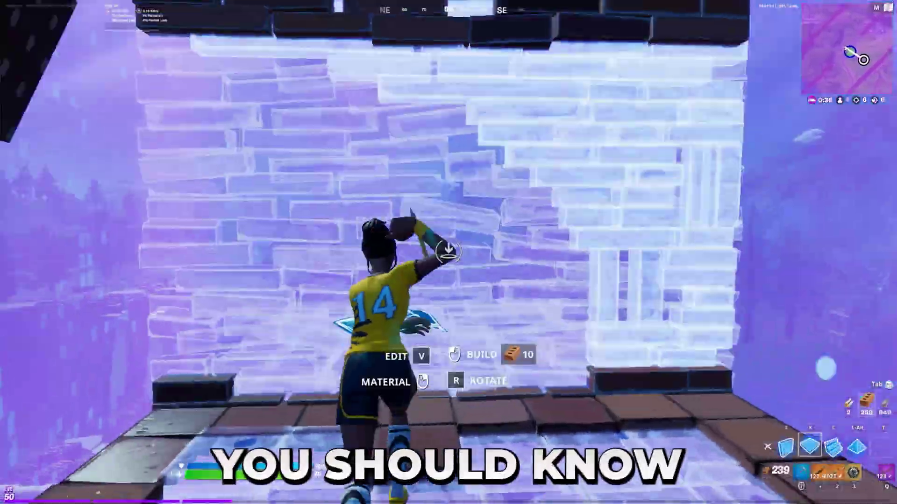
# - Apply the utility's TCP tweaks, disabling Nagle's algorithm, and review the A-grade test results
pyautogui.press('v')
pyautogui.click(449, 252)
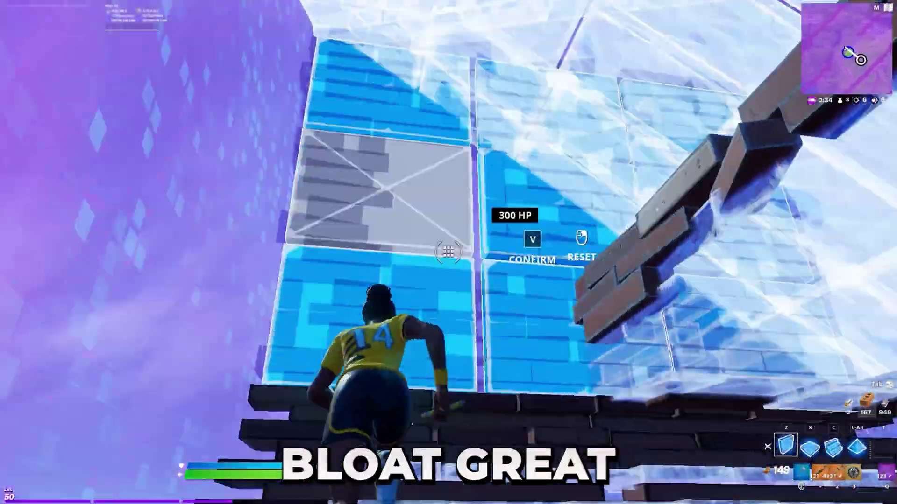
pyautogui.press('v')
pyautogui.click(448, 252)
pyautogui.press('v')
pyautogui.click(448, 252)
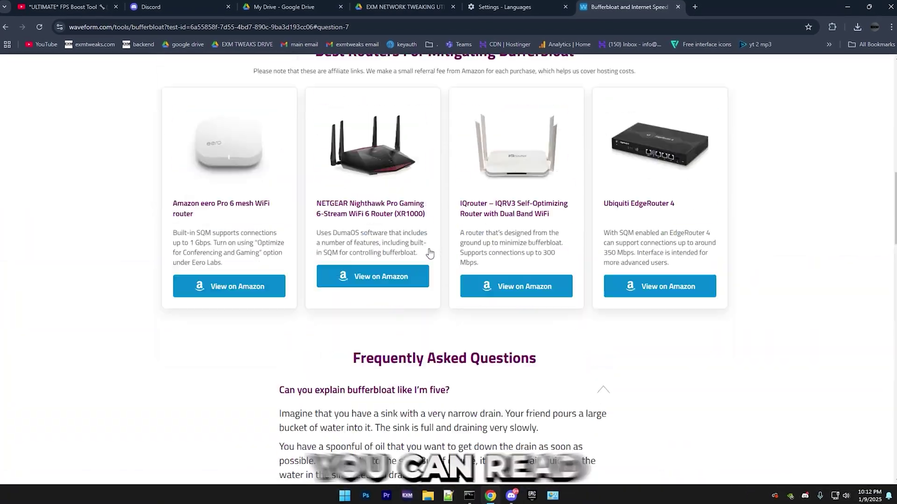
pyautogui.scroll(10, 429, 253)
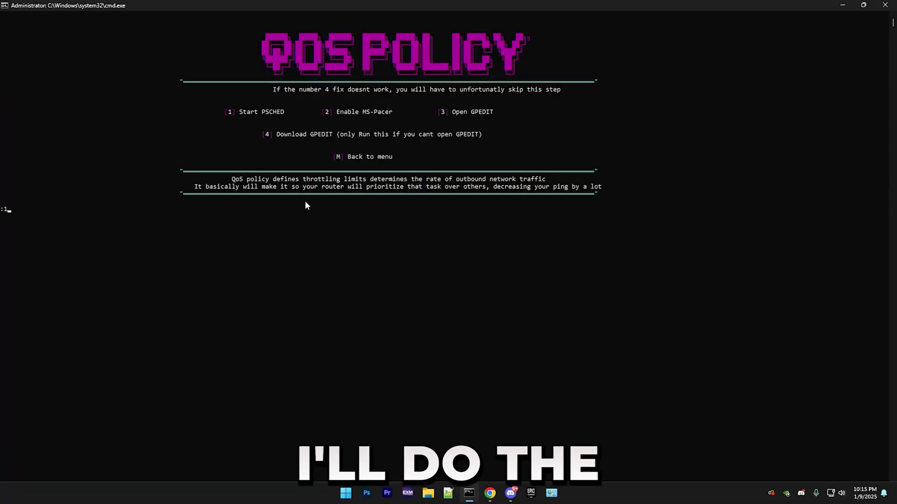
# - Start PSCHED and enable MS-Pacer from the QoS Policy menu
pyautogui.press('Return')
pyautogui.press('Return')
pyautogui.write('2')
pyautogui.press('Return')
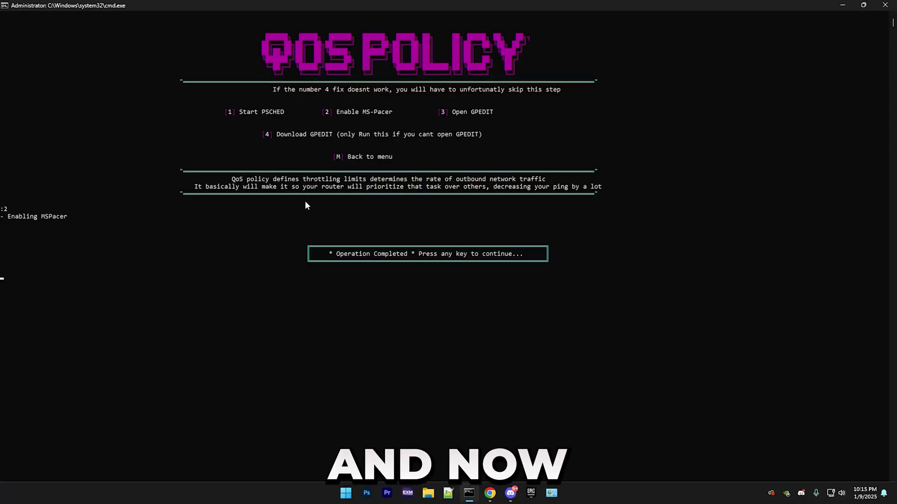
pyautogui.press('Return')
# - Open the Local Group Policy Editor with option 3 and maximize it
pyautogui.write('3')
pyautogui.press('Return')
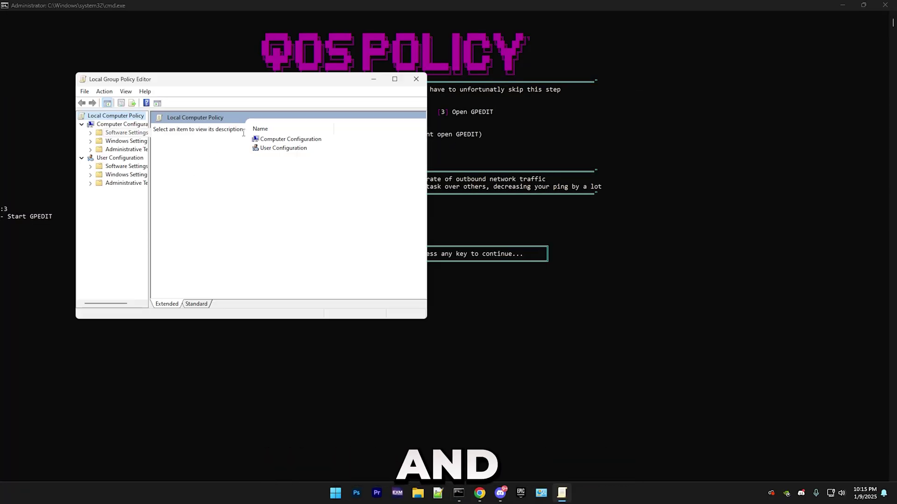
pyautogui.moveTo(246, 88); pyautogui.dragTo(501, 142)
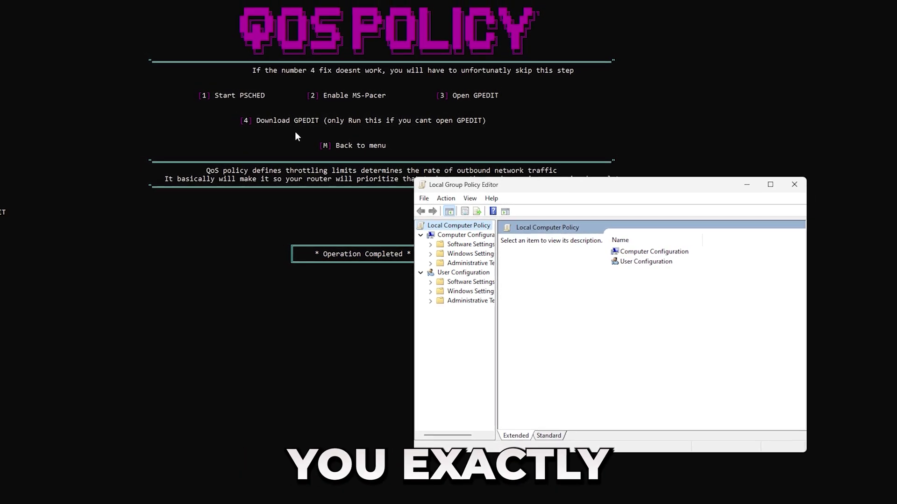
pyautogui.click(771, 185)
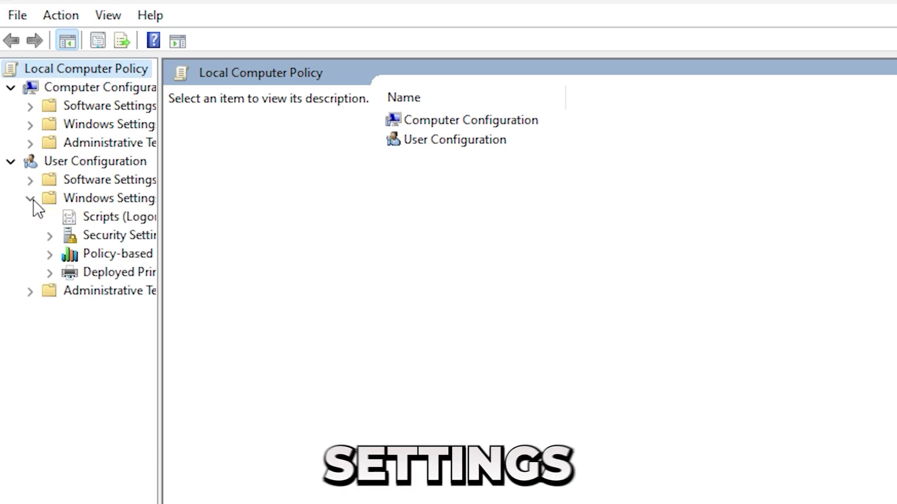
# - Create a Policy-based QoS policy named Fortnite with DSCP 46, limited to one executable
pyautogui.click(93, 254)
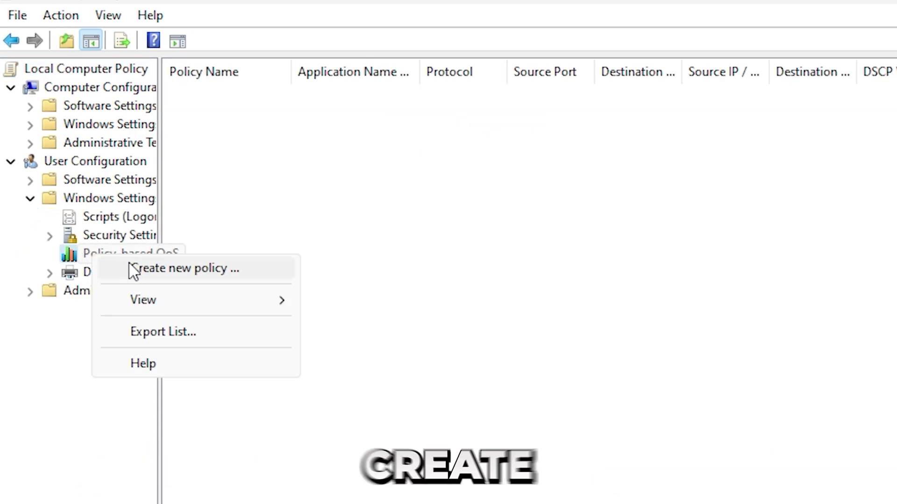
pyautogui.click(182, 269)
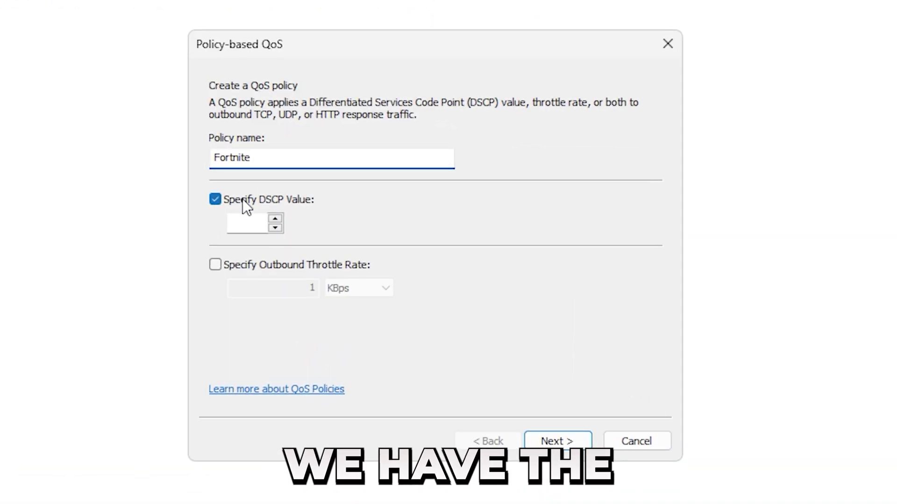
pyautogui.click(338, 216)
pyautogui.write('46')
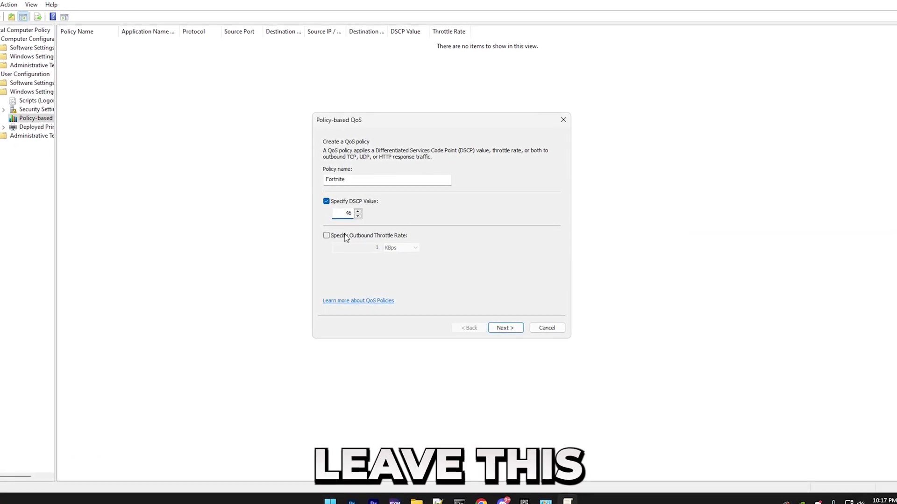
pyautogui.press('Return')
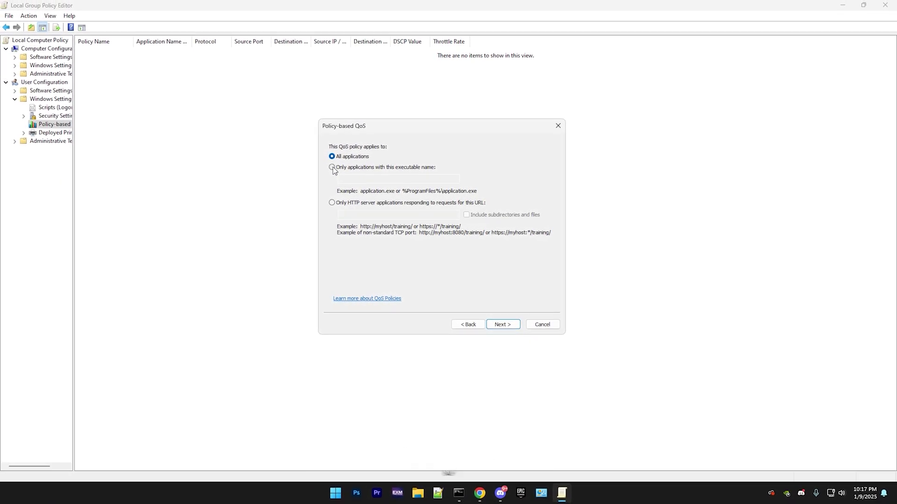
pyautogui.click(356, 164)
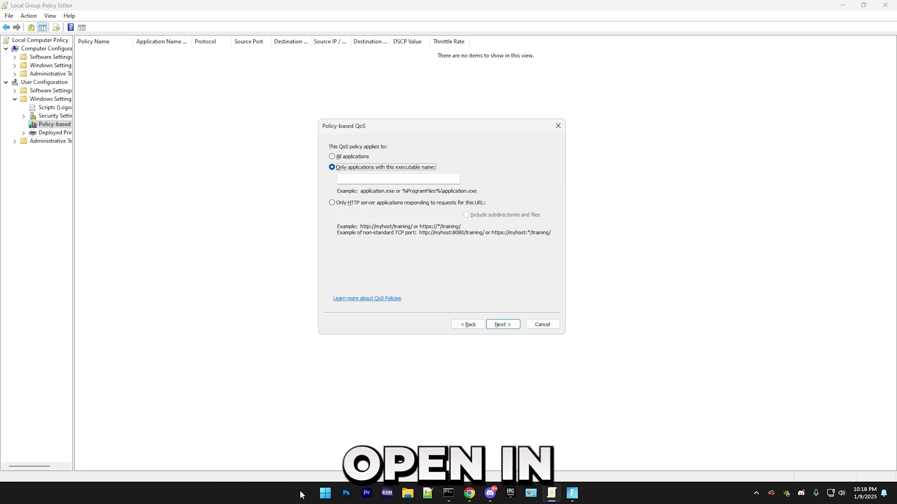
# - Start a Windows search to find Task Manager
pyautogui.click(325, 493)
# - Open Task Manager and trace Fortnite to its FortniteClient-Win64-Shipping.exe process location
pyautogui.write('task manager')
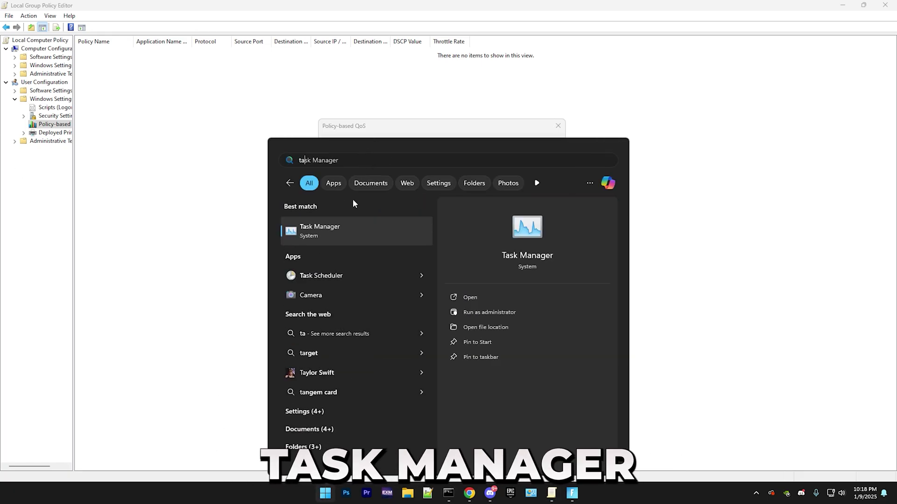
pyautogui.press('Return')
pyautogui.moveTo(321, 98); pyautogui.dragTo(509, 87)
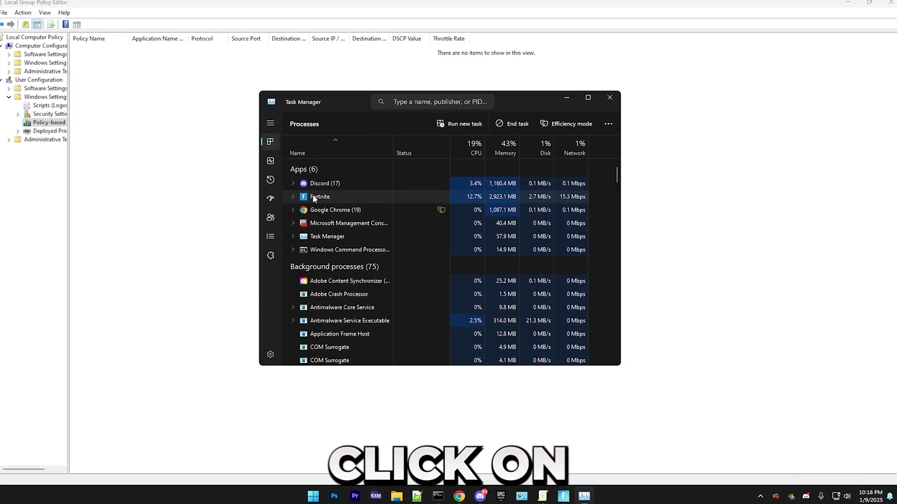
pyautogui.rightClick(316, 199)
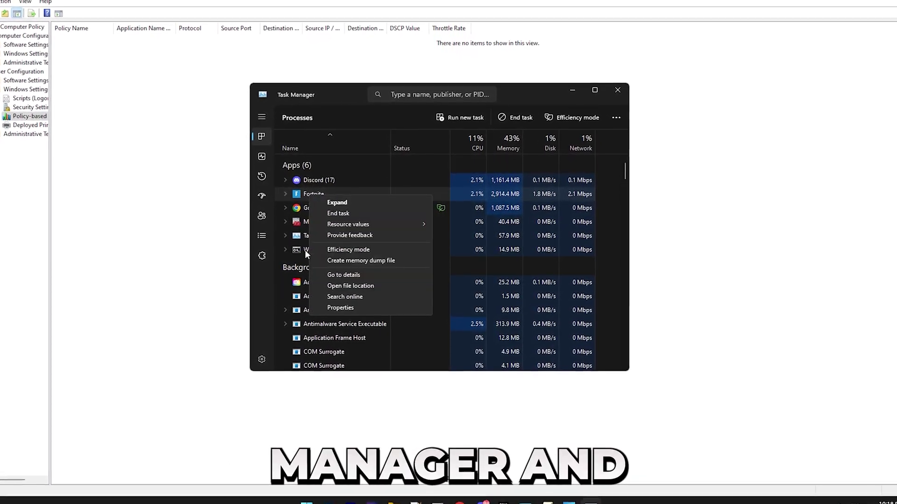
pyautogui.click(330, 277)
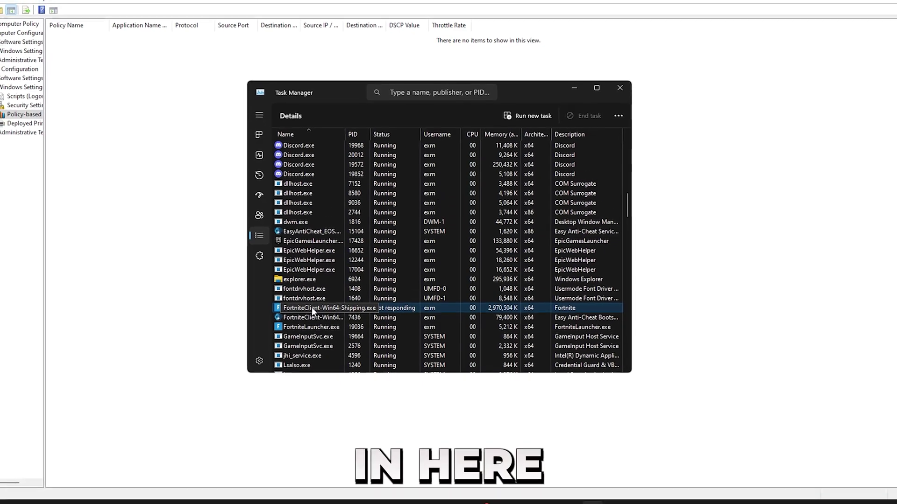
pyautogui.rightClick(306, 310)
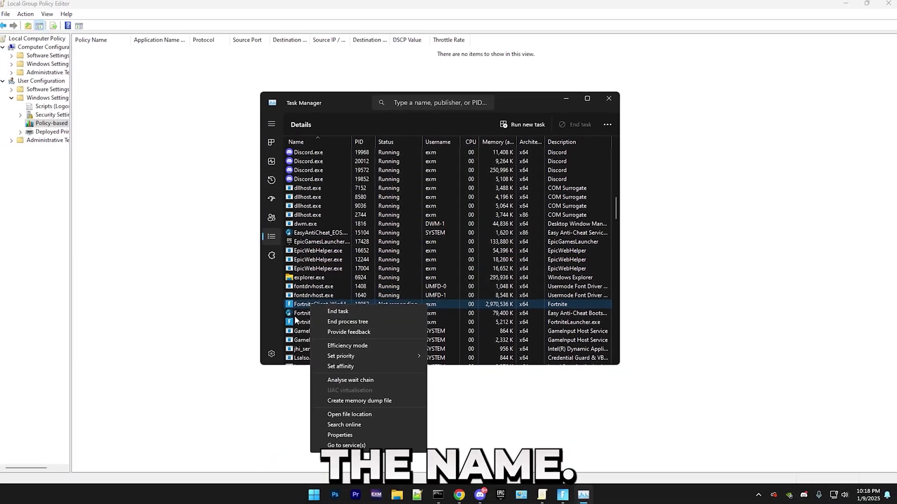
# - Copy the full file name FortniteClient-Win64-Shipping.exe from Explorer into the QoS policy's executable field
pyautogui.click(349, 415)
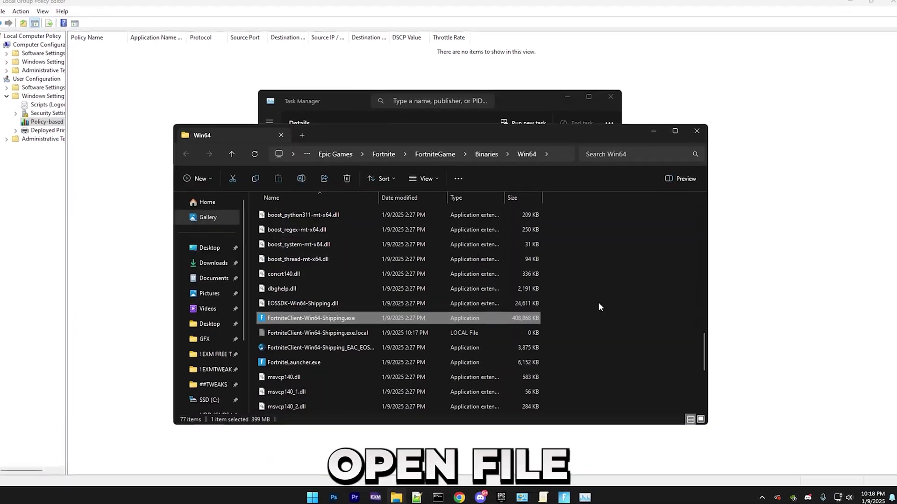
pyautogui.rightClick(294, 319)
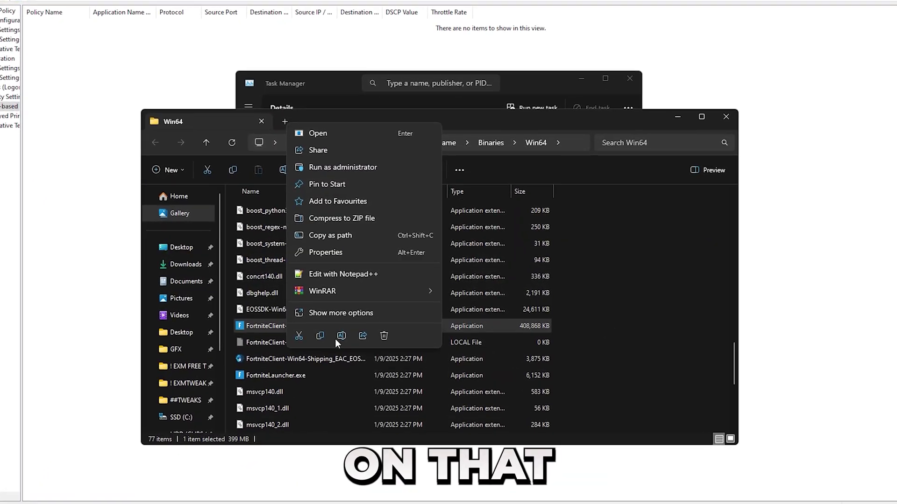
pyautogui.click(344, 334)
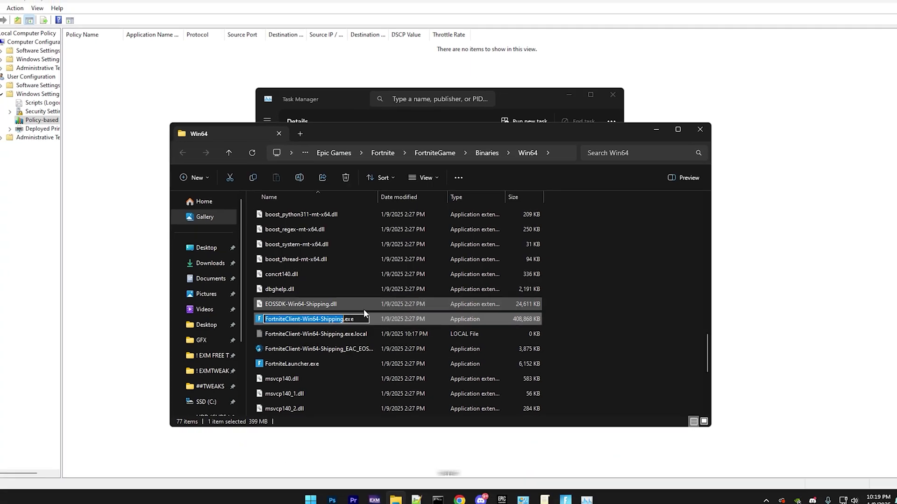
pyautogui.moveTo(367, 319); pyautogui.dragTo(245, 318)
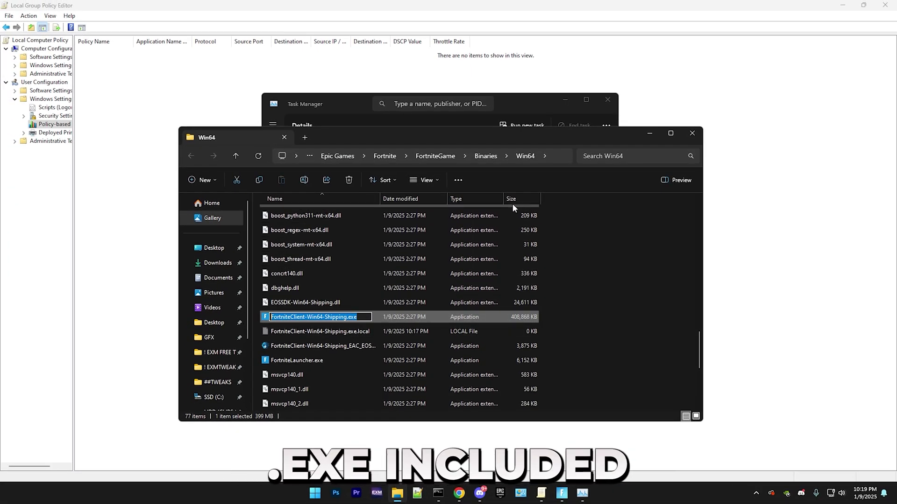
pyautogui.click(694, 139)
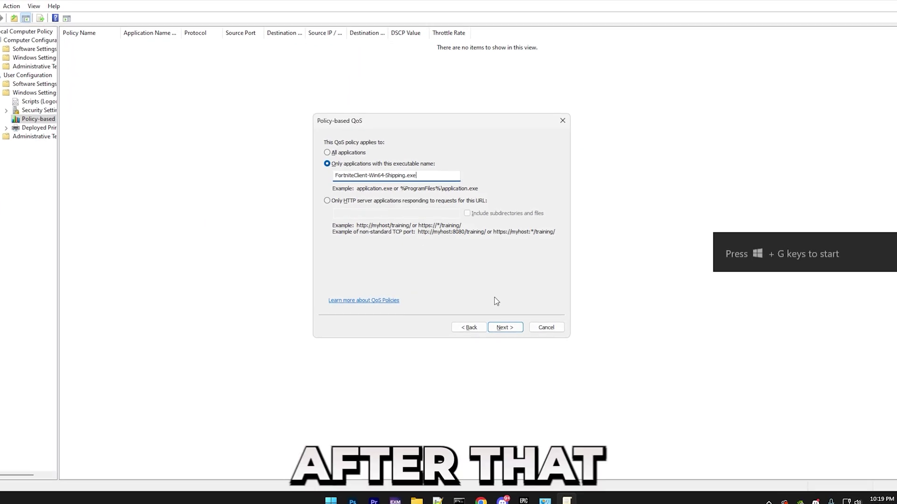
# - Complete the Fortnite QoS policy with protocol TCP and UDP, then select it in the policy list
pyautogui.click(509, 330)
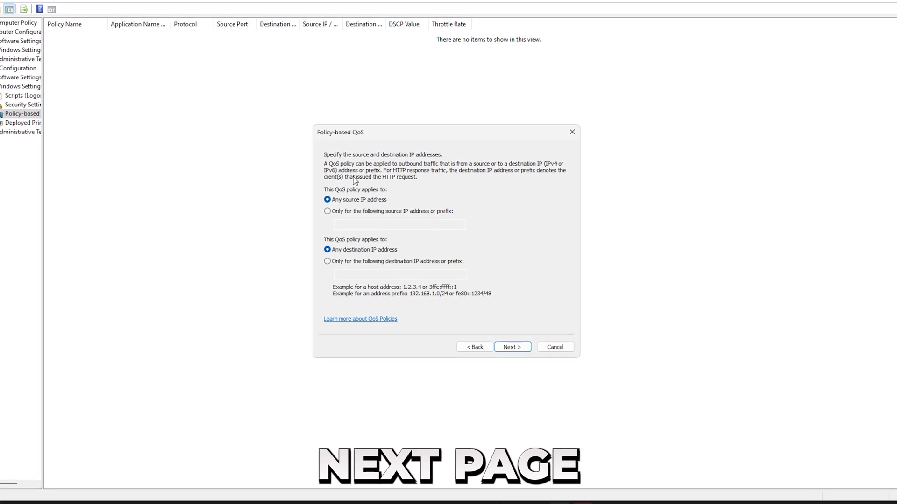
pyautogui.click(511, 345)
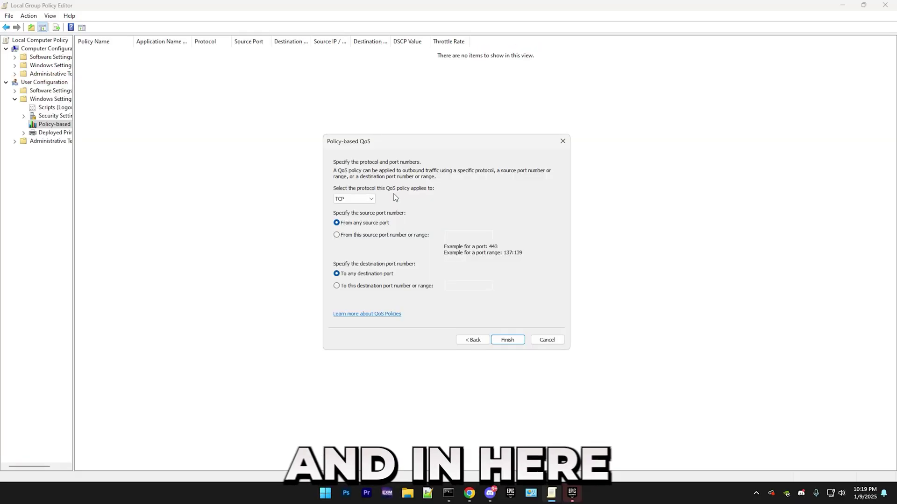
pyautogui.click(331, 173)
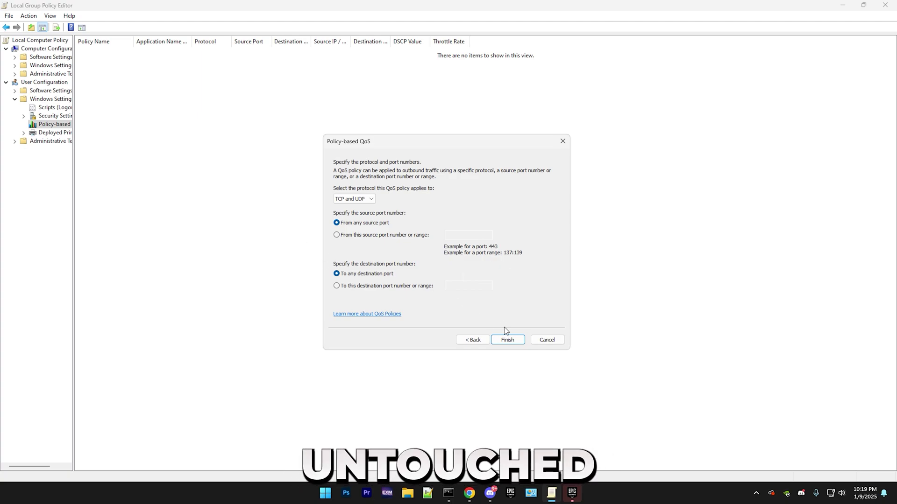
pyautogui.click(507, 340)
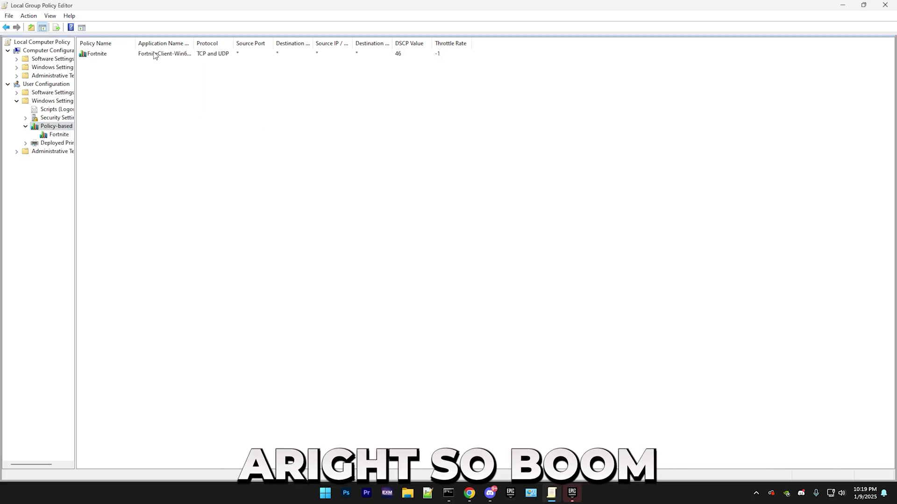
pyautogui.click(111, 55)
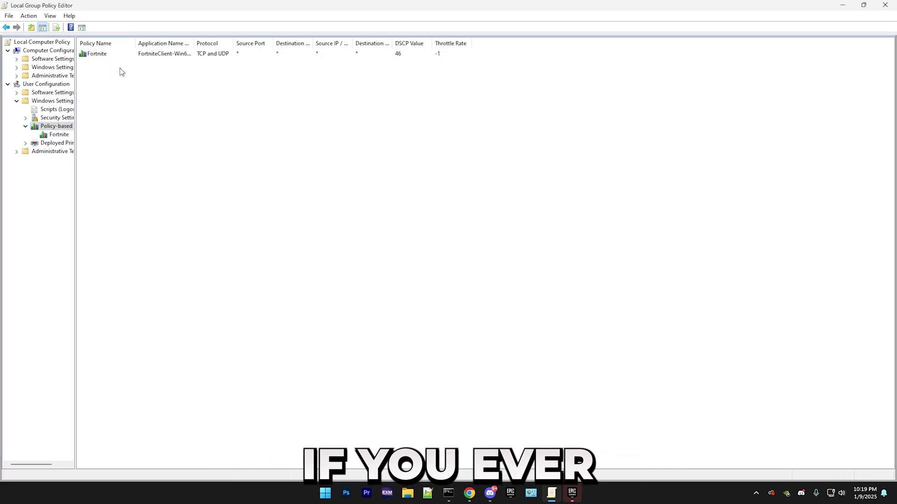
pyautogui.click(106, 55)
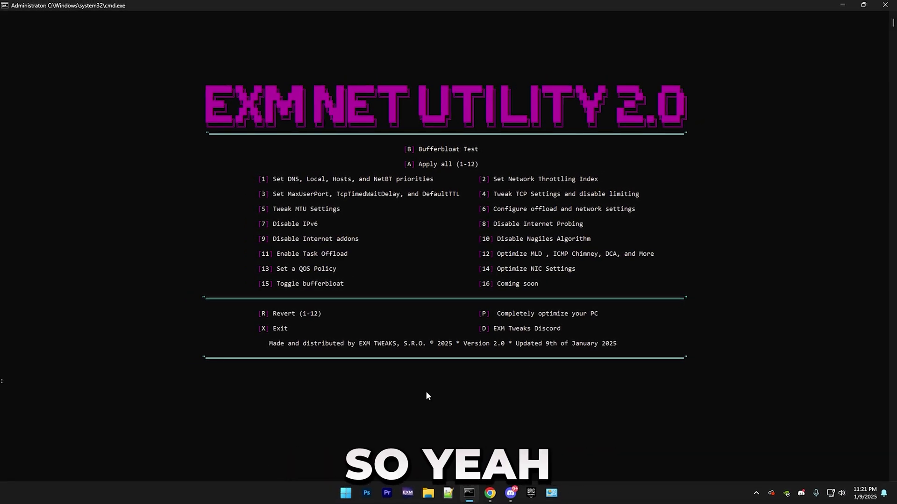
# - Run NIC settings option 14, accept the ethernet-only warning, and go back to the main menu
pyautogui.press('Return')
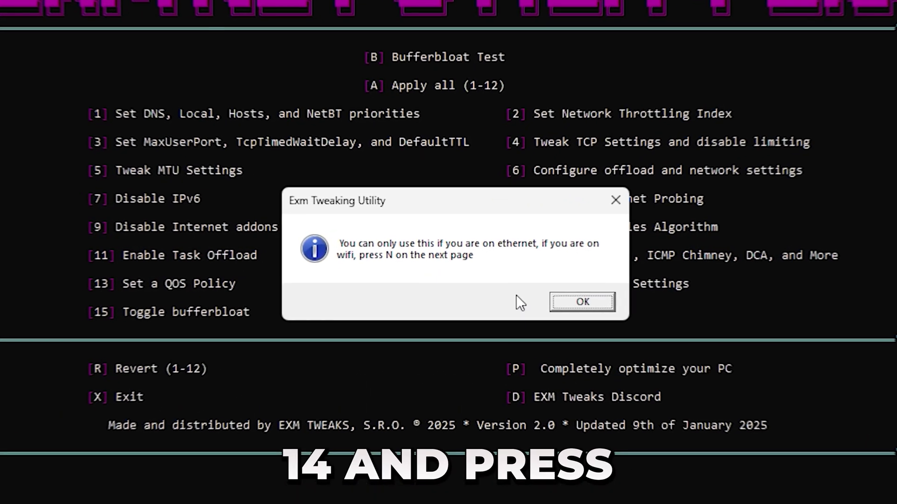
pyautogui.click(592, 307)
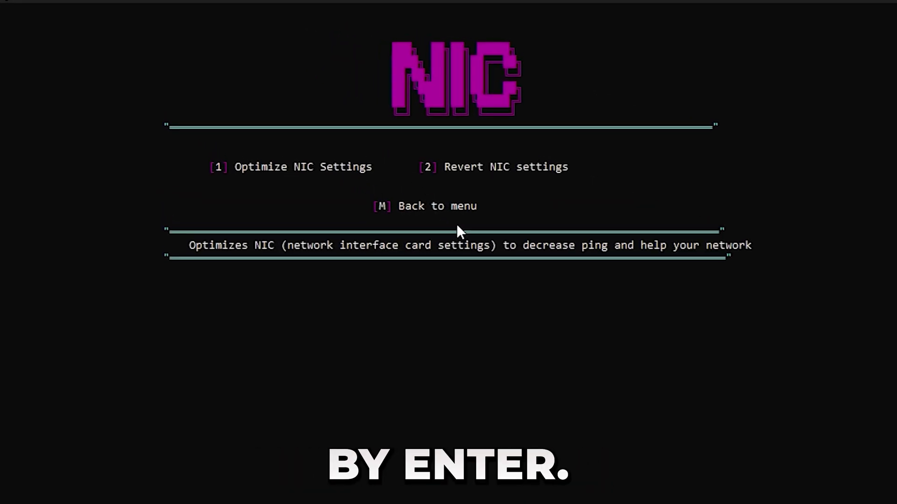
pyautogui.moveTo(417, 168); pyautogui.dragTo(575, 171)
pyautogui.rightClick(574, 171)
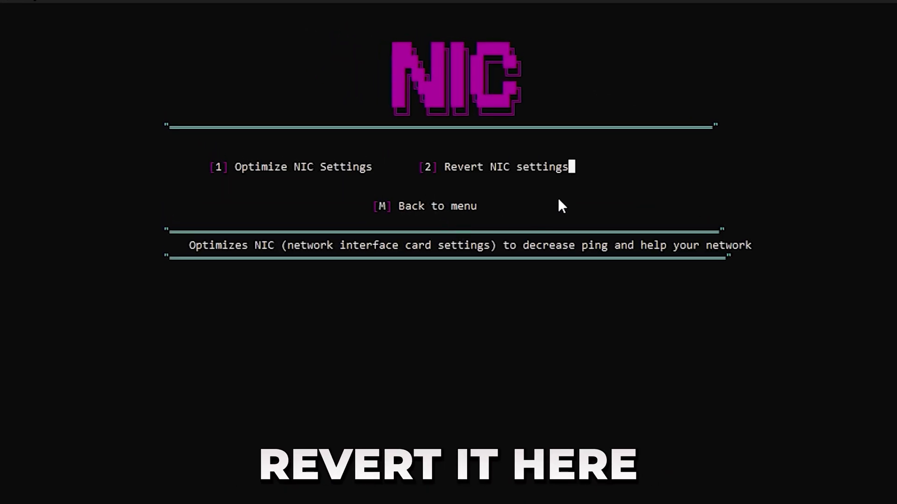
pyautogui.press('m')
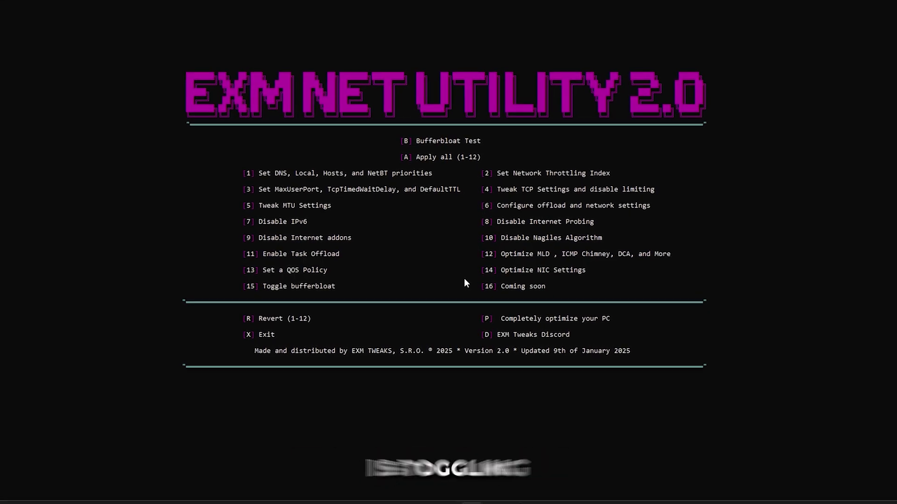
# - Open bufferbloat option 15 and review its less-bufferbloat-lower-speed and normal-speed default choices
pyautogui.write('15')
pyautogui.press('Return')
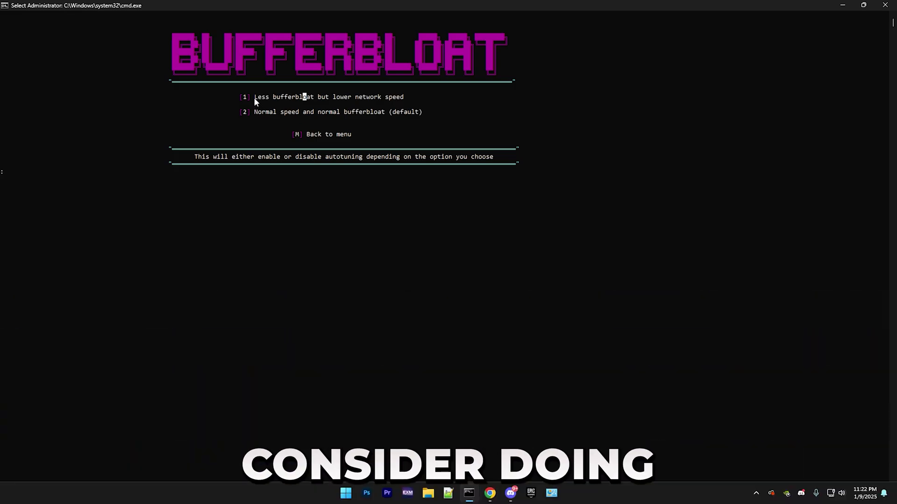
pyautogui.moveTo(253, 97); pyautogui.dragTo(404, 96)
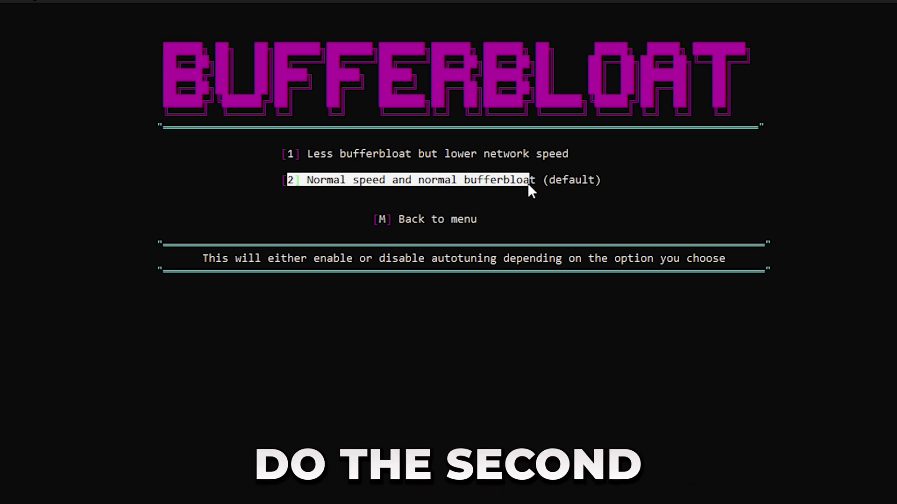
pyautogui.click(566, 181)
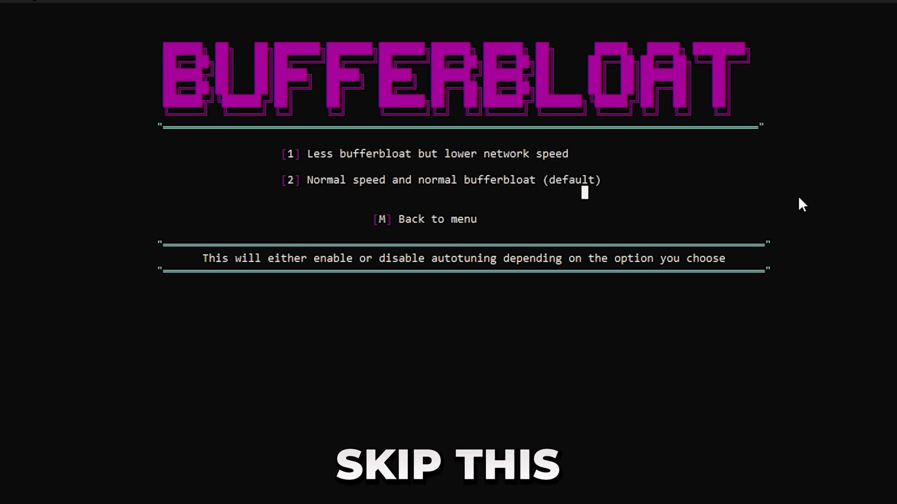
pyautogui.moveTo(482, 183); pyautogui.dragTo(617, 180)
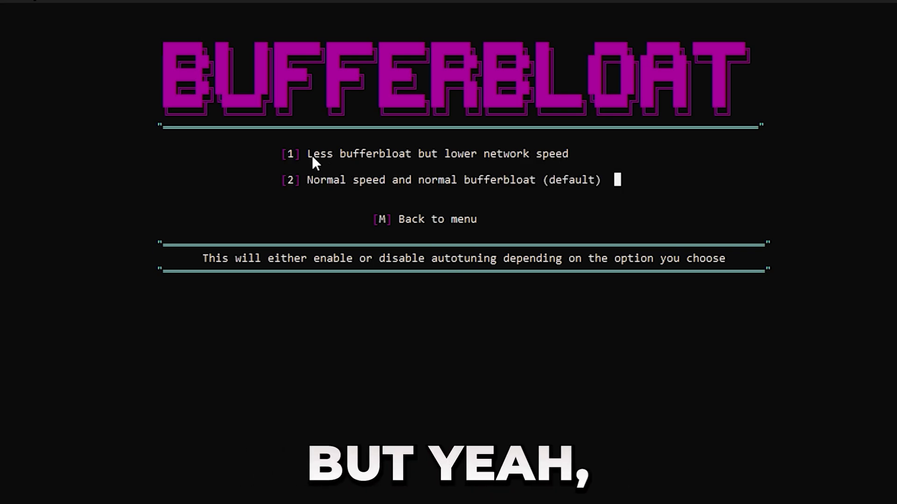
pyautogui.moveTo(304, 151); pyautogui.dragTo(408, 143)
pyautogui.click(459, 153)
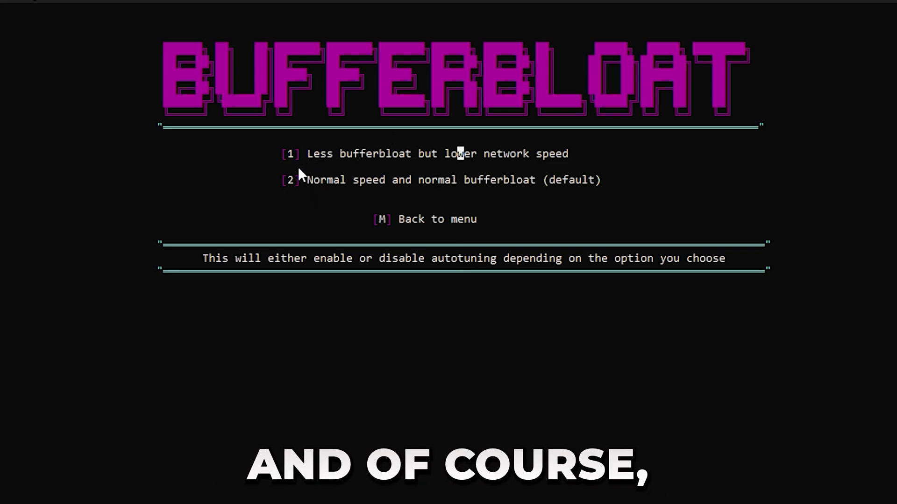
pyautogui.moveTo(302, 177); pyautogui.dragTo(636, 183)
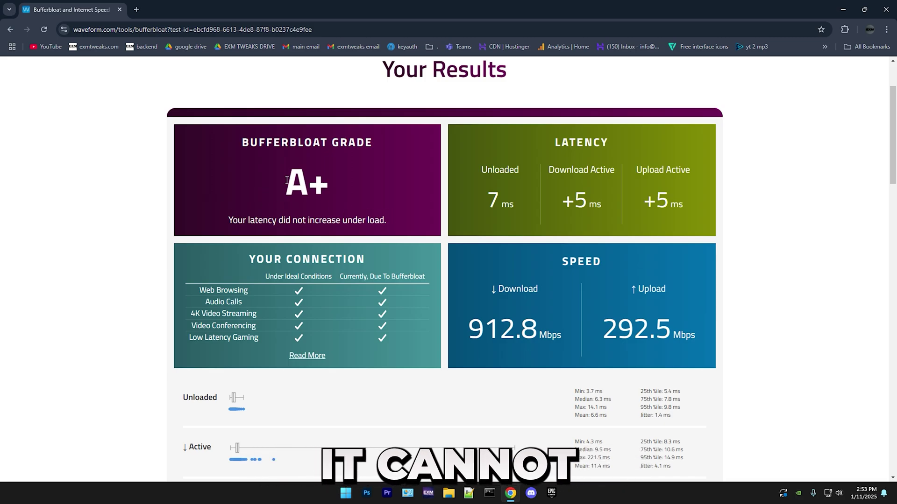
# - Highlight the A+ bufferbloat grade on the Waveform test results page
pyautogui.tripleClick(326, 181)
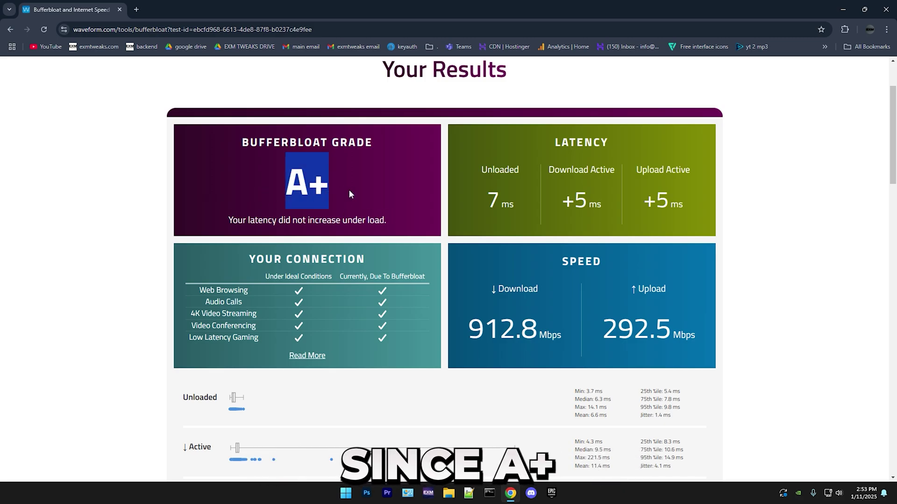